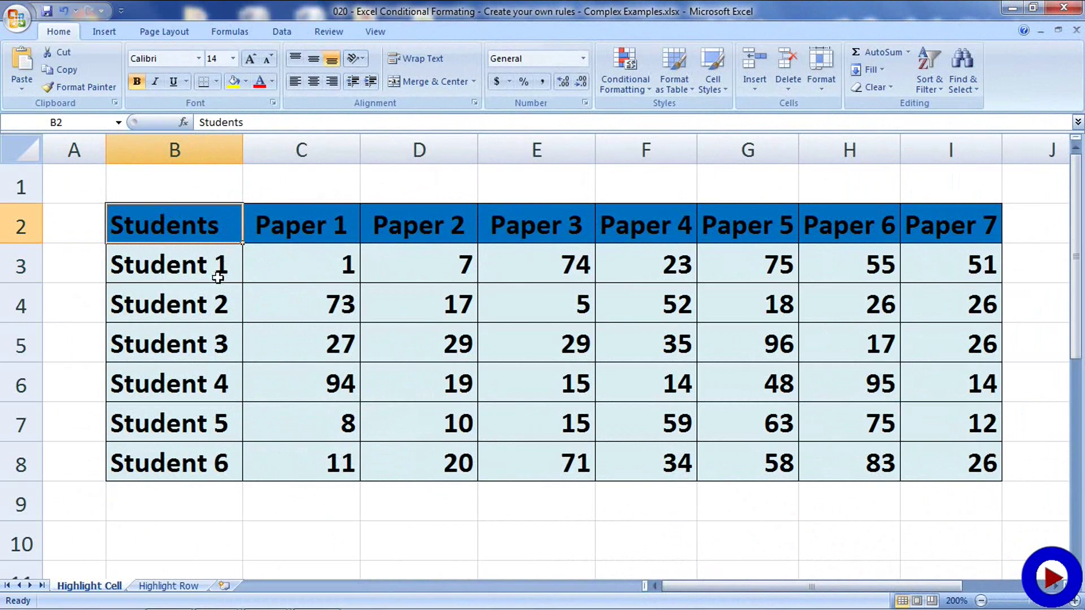
- Start a new formula-based conditional formatting rule for Student 1's cell B3
{"action": "left_click", "coordinate": [192, 263]}
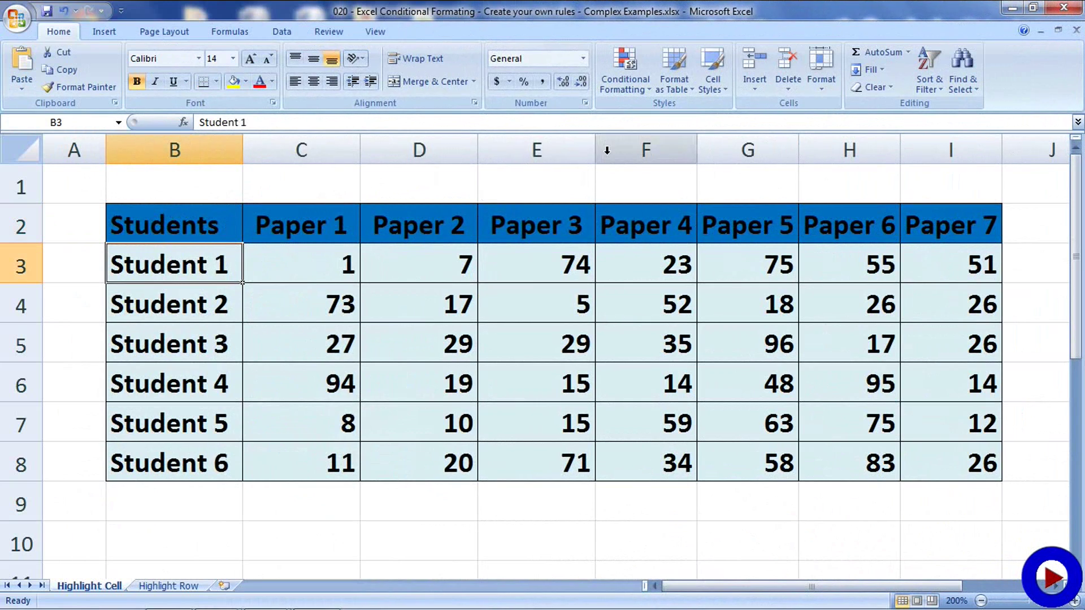
{"action": "left_click", "coordinate": [652, 90]}
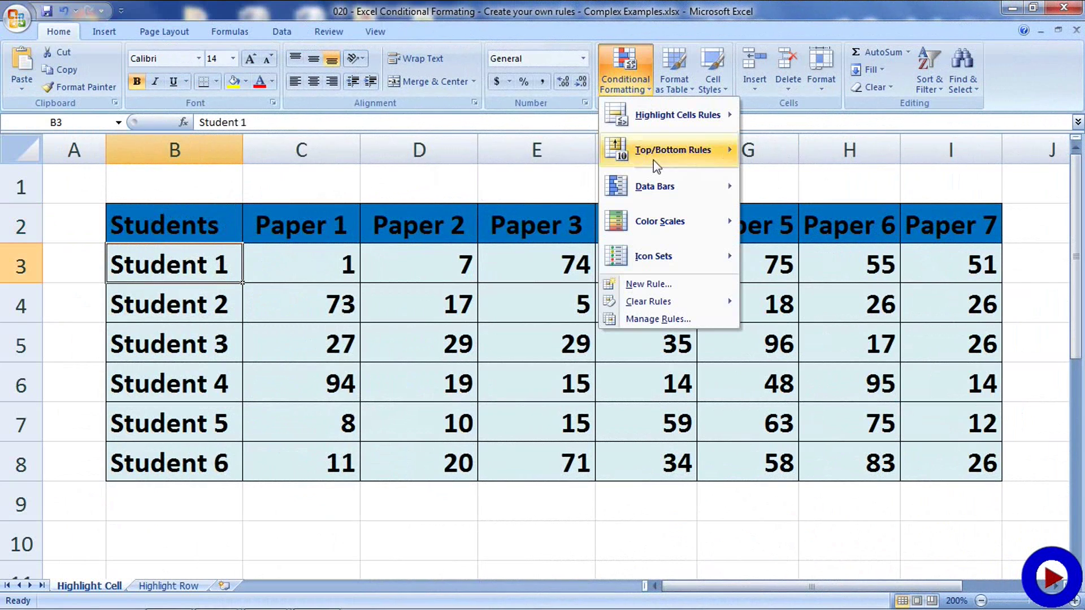
{"action": "left_click", "coordinate": [662, 291]}
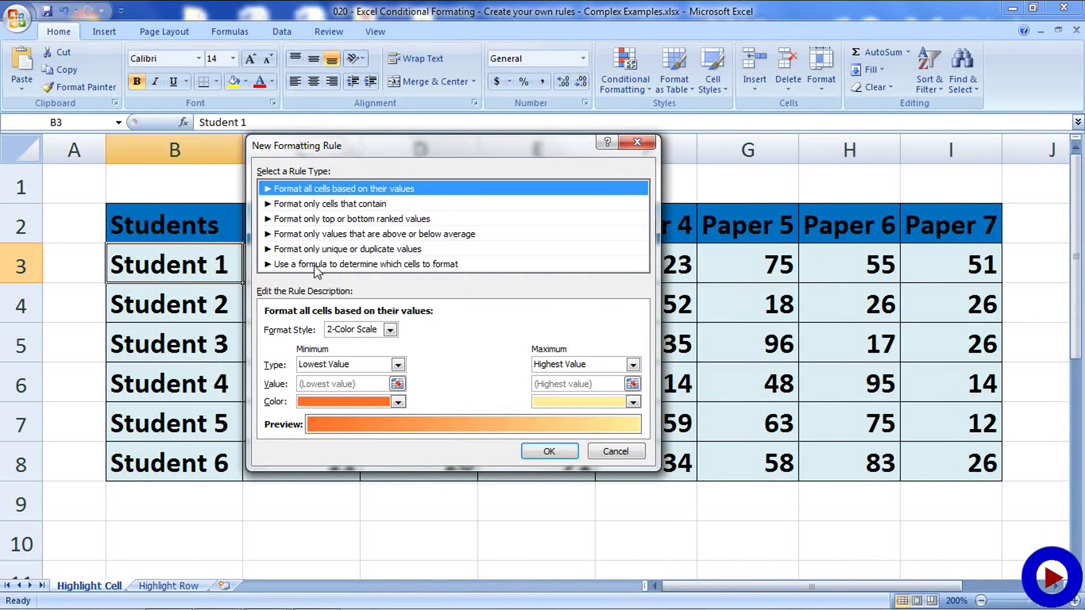
{"action": "left_click", "coordinate": [317, 264]}
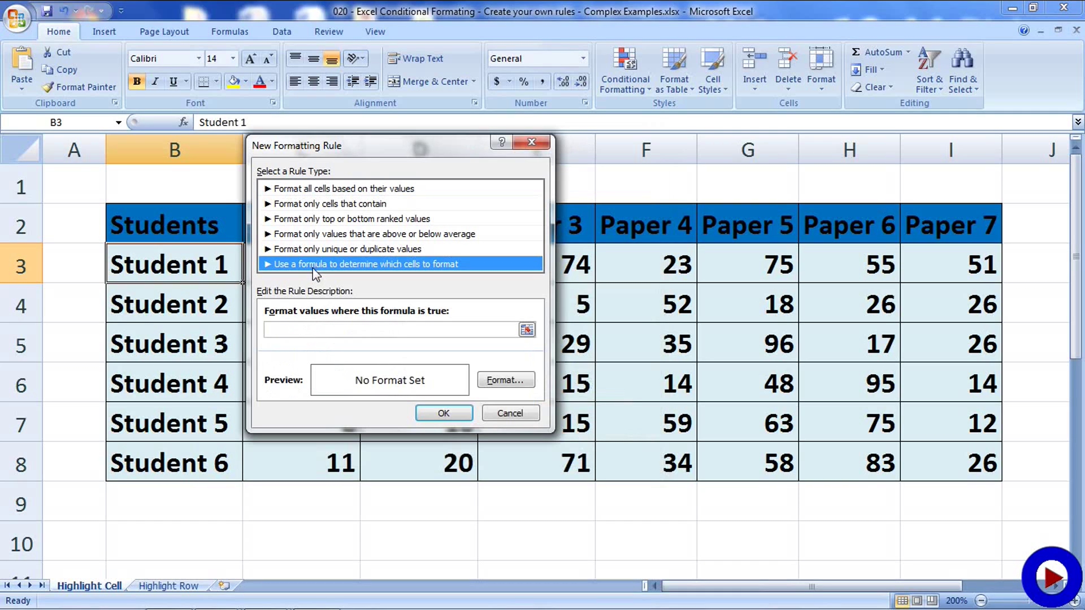
{"action": "left_click", "coordinate": [311, 328]}
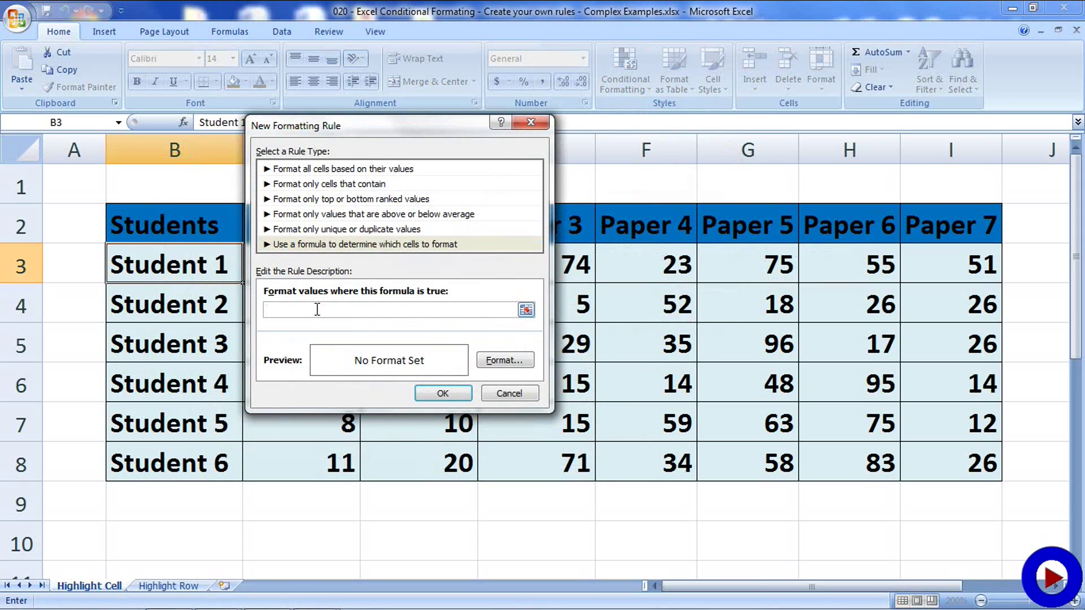
- Enter the rule formula =AVERAGE($B$3:$I$3)>40 using Student 1's row B3:I3
{"action": "type", "text": "=AVERAGE("}
{"action": "left_click", "coordinate": [151, 261]}
{"action": "left_click_drag", "start_coordinate": [151, 261], "coordinate": [933, 255]}
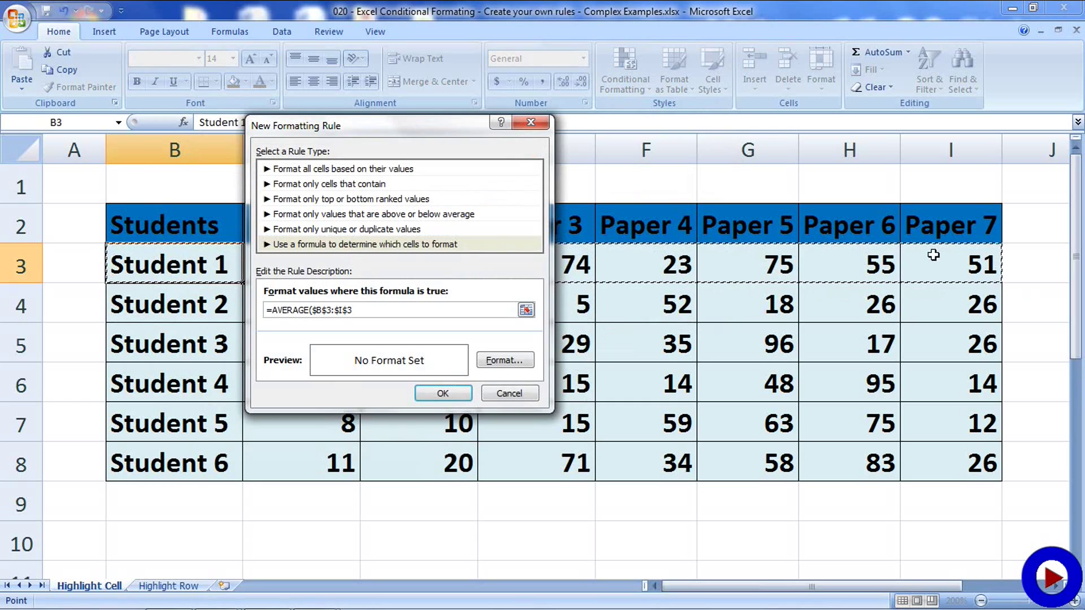
{"action": "type", "text": ")"}
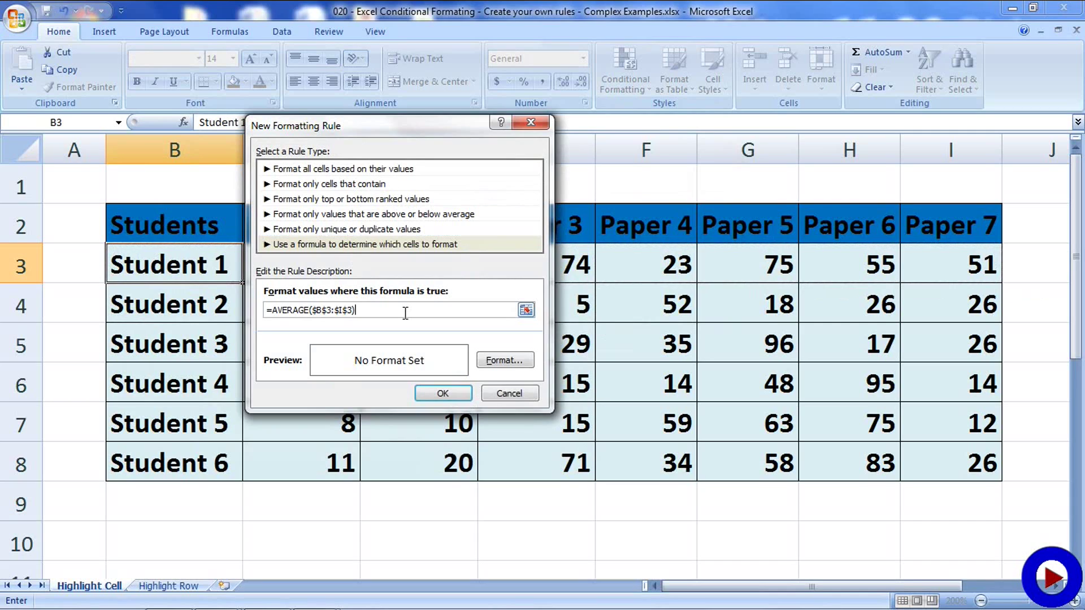
{"action": "type", "text": ">40"}
- Give the rule a light green fill and apply it to B3
{"action": "left_click", "coordinate": [504, 361]}
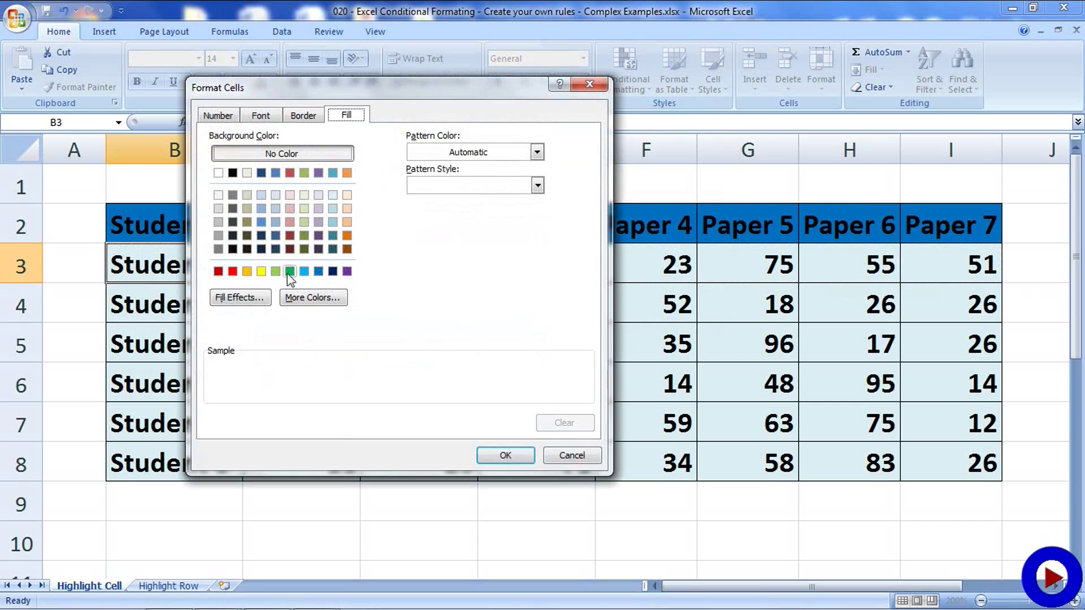
{"action": "left_click", "coordinate": [275, 272]}
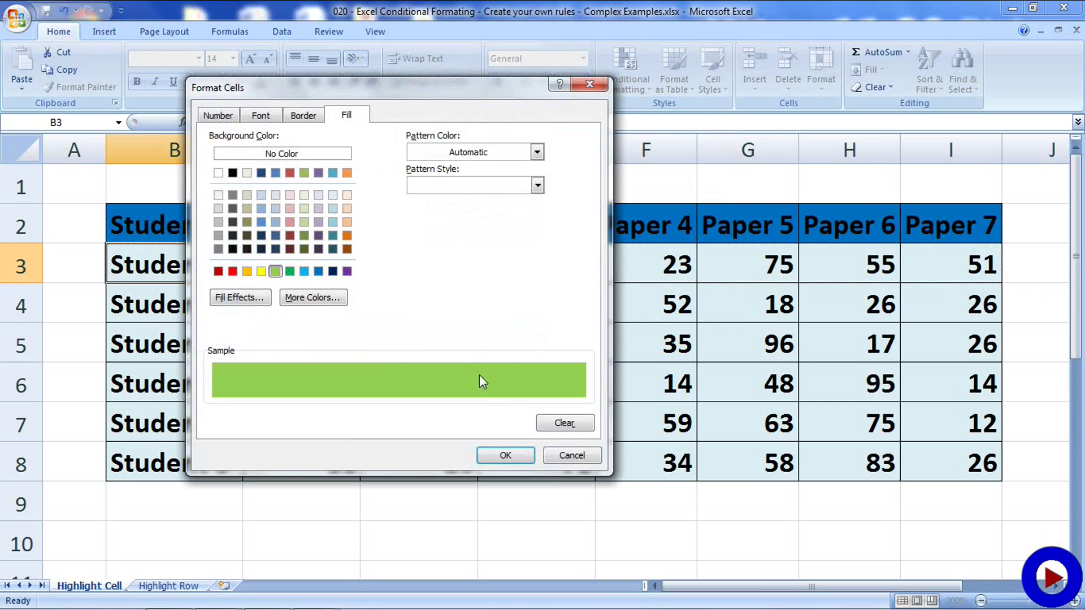
{"action": "left_click", "coordinate": [505, 456]}
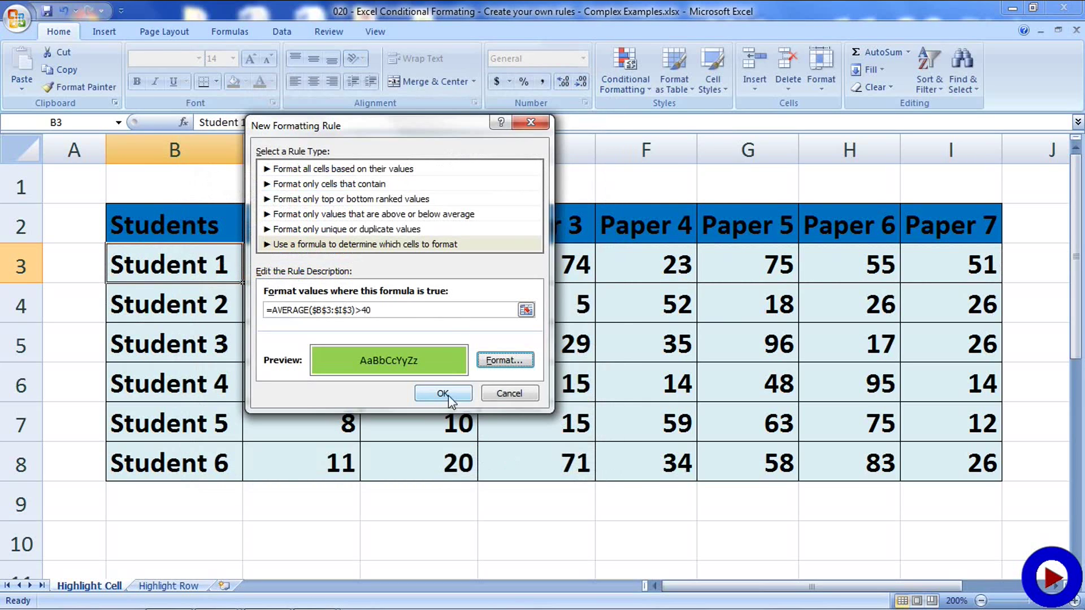
{"action": "left_click", "coordinate": [444, 394]}
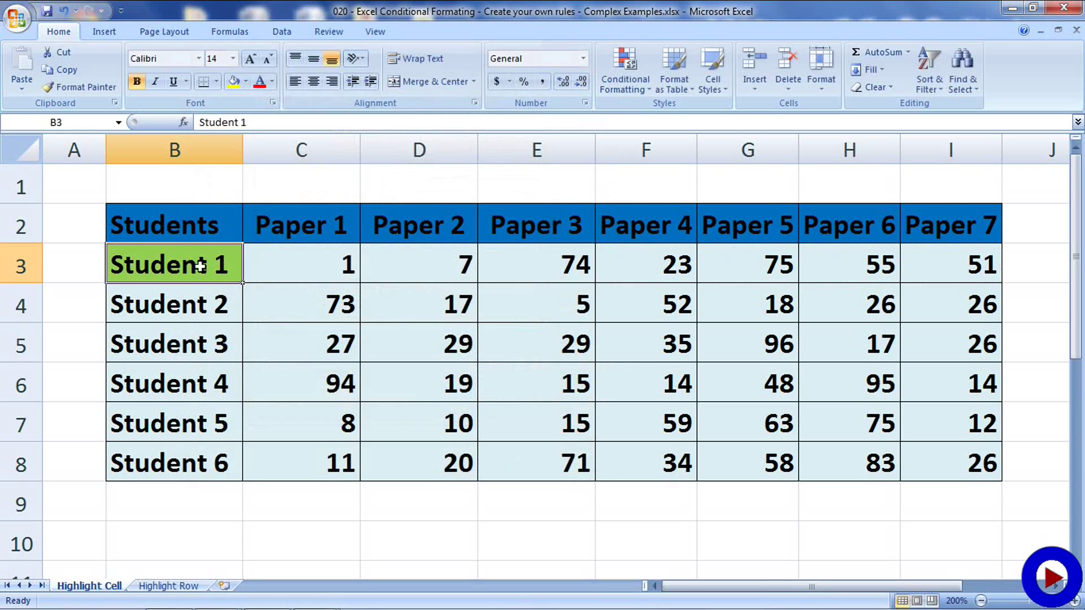
- Select C3:I3, then open the worksheet's =AVERAGE($B$3:$I$3)>40 rule for editing
{"action": "left_click_drag", "start_coordinate": [261, 269], "coordinate": [939, 260]}
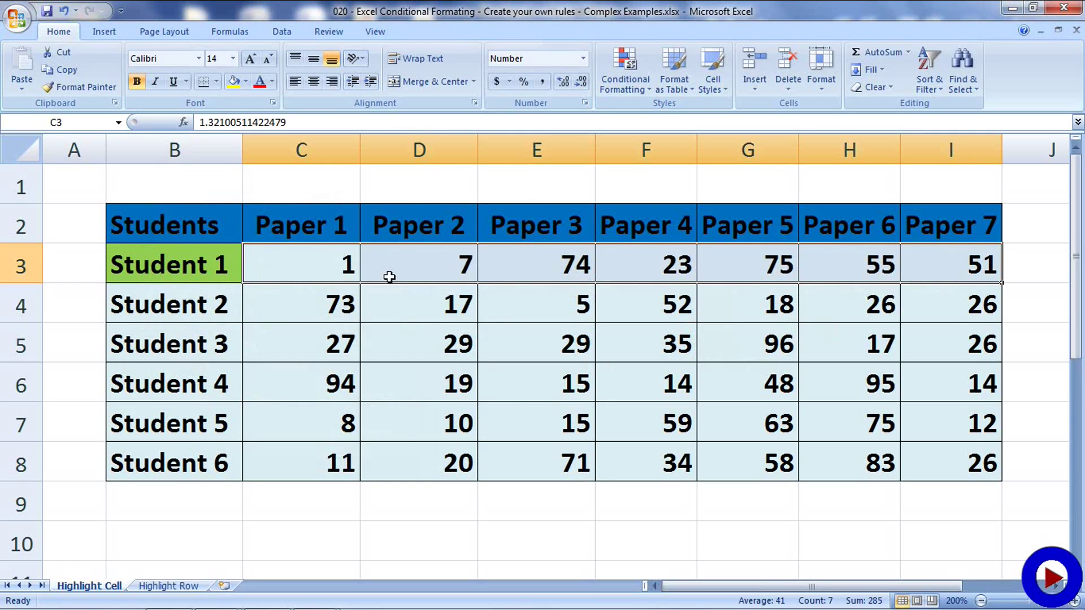
{"action": "left_click", "coordinate": [625, 89]}
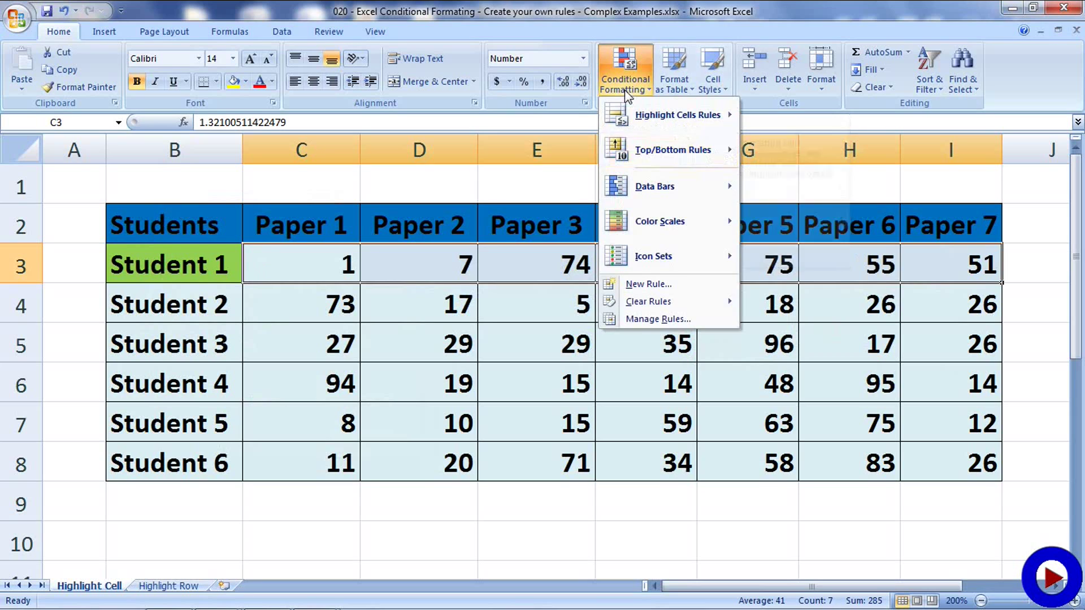
{"action": "left_click", "coordinate": [711, 320]}
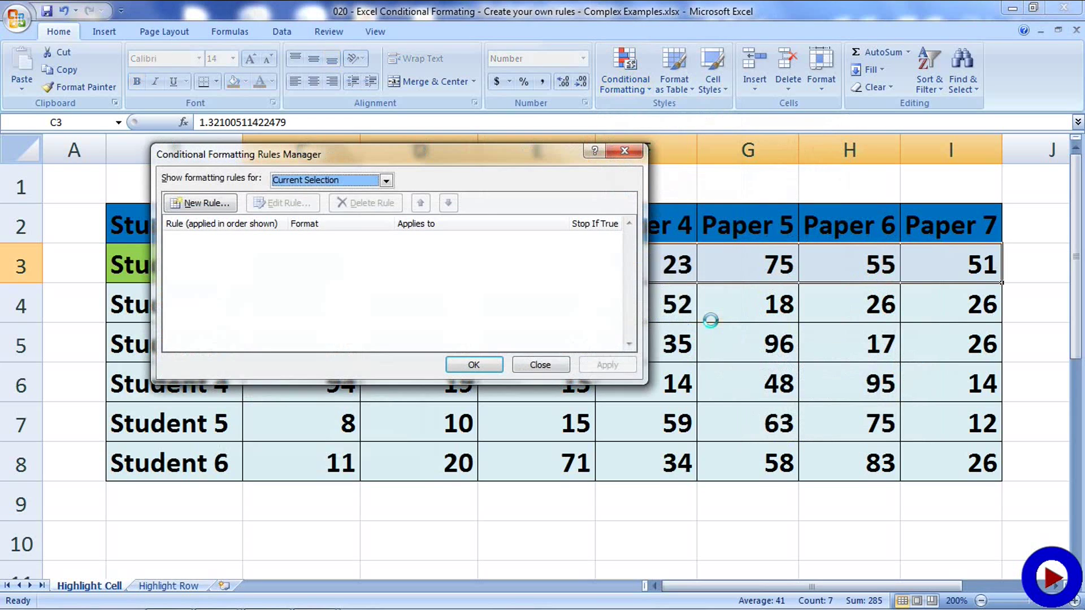
{"action": "left_click", "coordinate": [320, 185]}
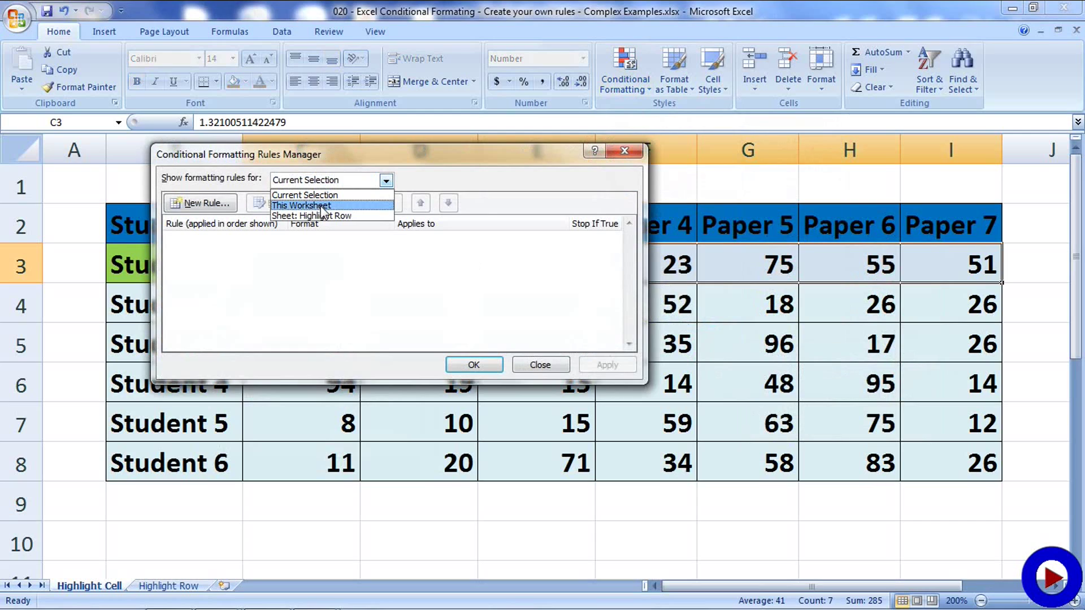
{"action": "left_click", "coordinate": [323, 205]}
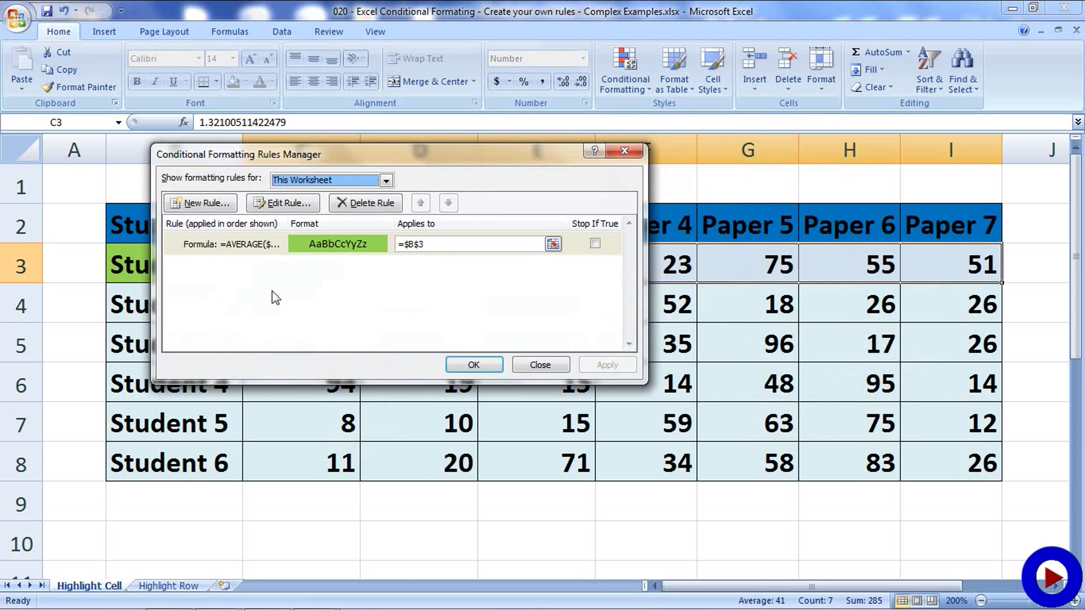
{"action": "double_click", "coordinate": [239, 243]}
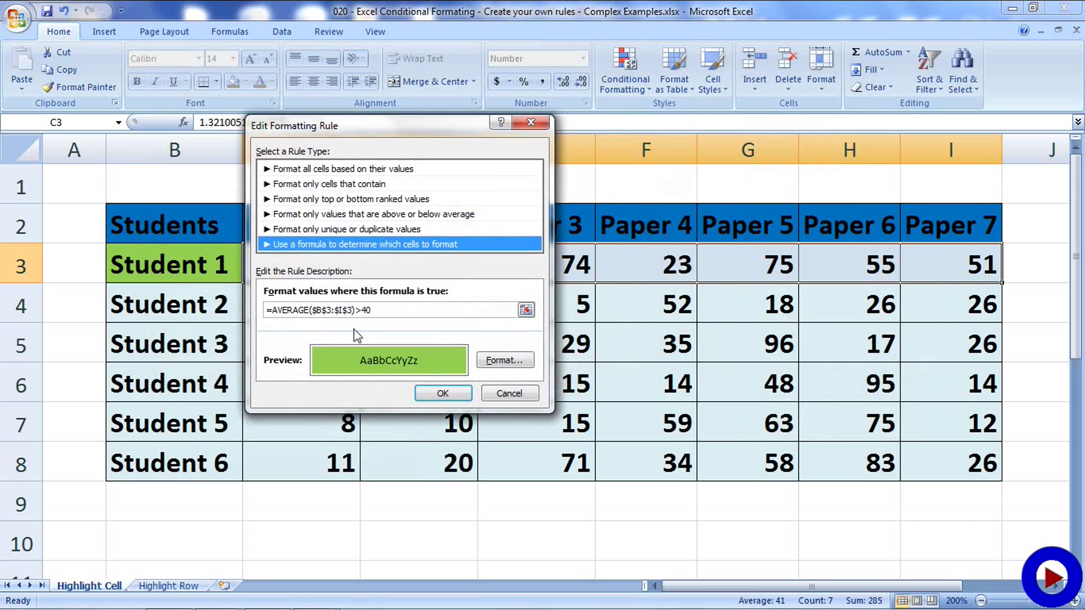
- Make the row relative in the rule formula, giving =AVERAGE($B3:$I3)>40
{"action": "left_click", "coordinate": [323, 311]}
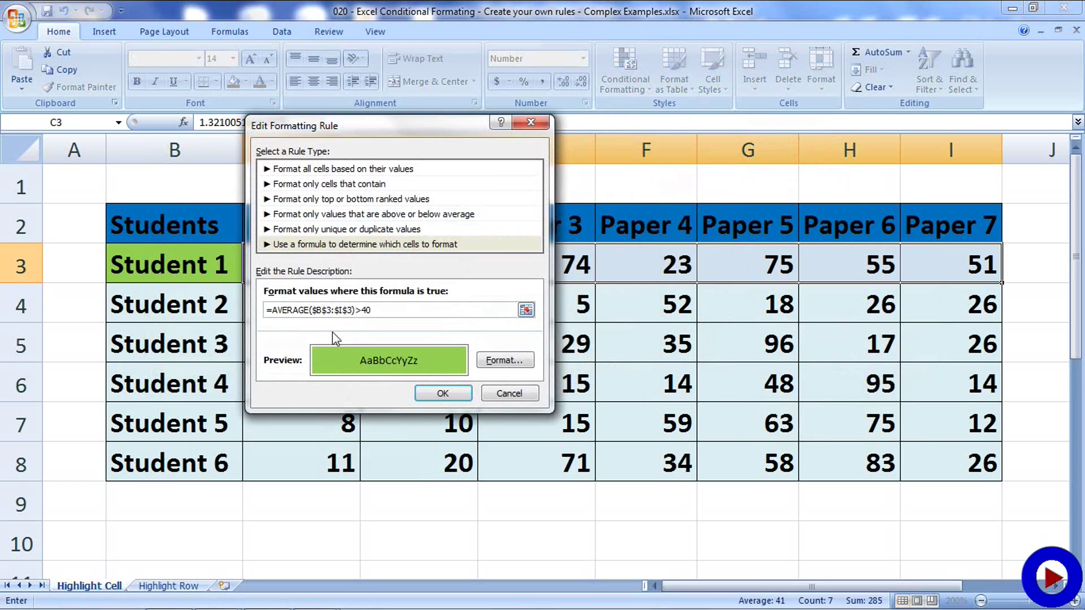
{"action": "key", "text": "Delete"}
{"action": "key", "text": "Delete"}
{"action": "left_click", "coordinate": [448, 394]}
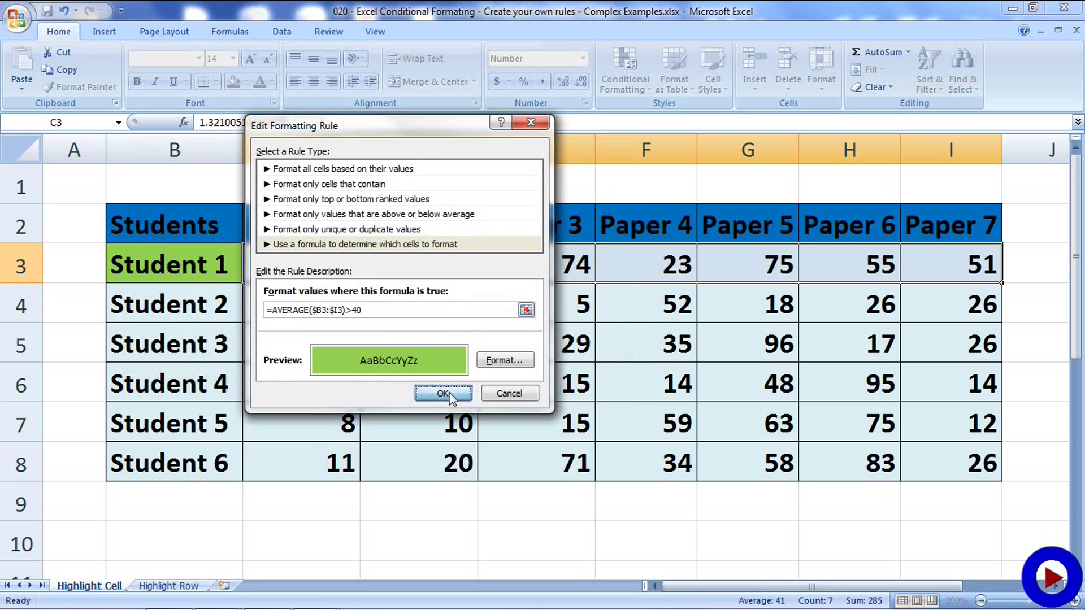
- Change the rule's Applies to range from =$B$3 to =$B3 and close the manager
{"action": "left_click", "coordinate": [433, 244]}
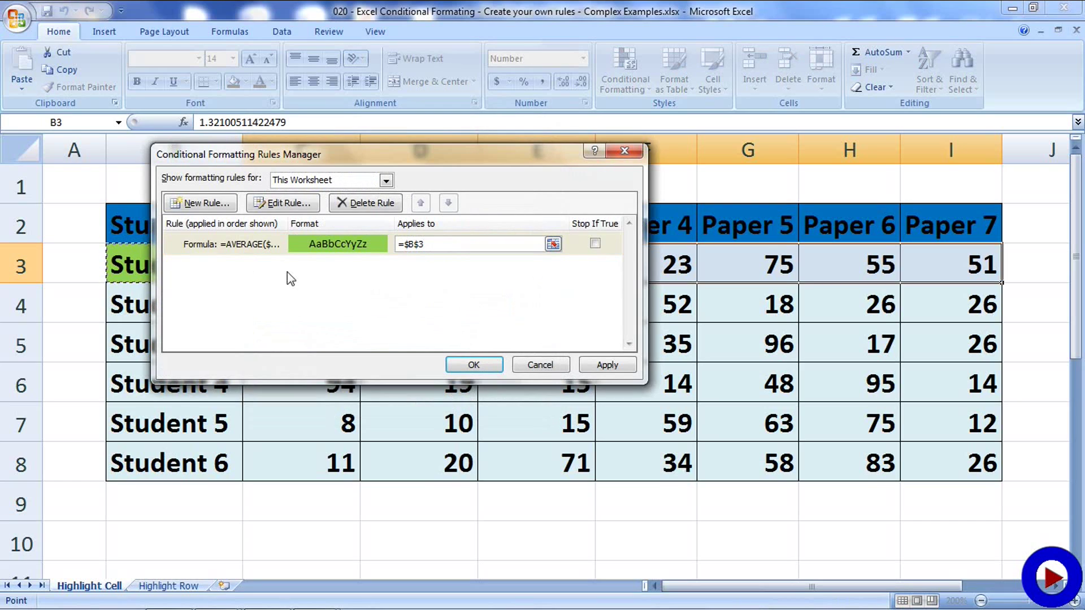
{"action": "left_click", "coordinate": [417, 244]}
{"action": "key", "text": "Delete"}
{"action": "left_click", "coordinate": [474, 366]}
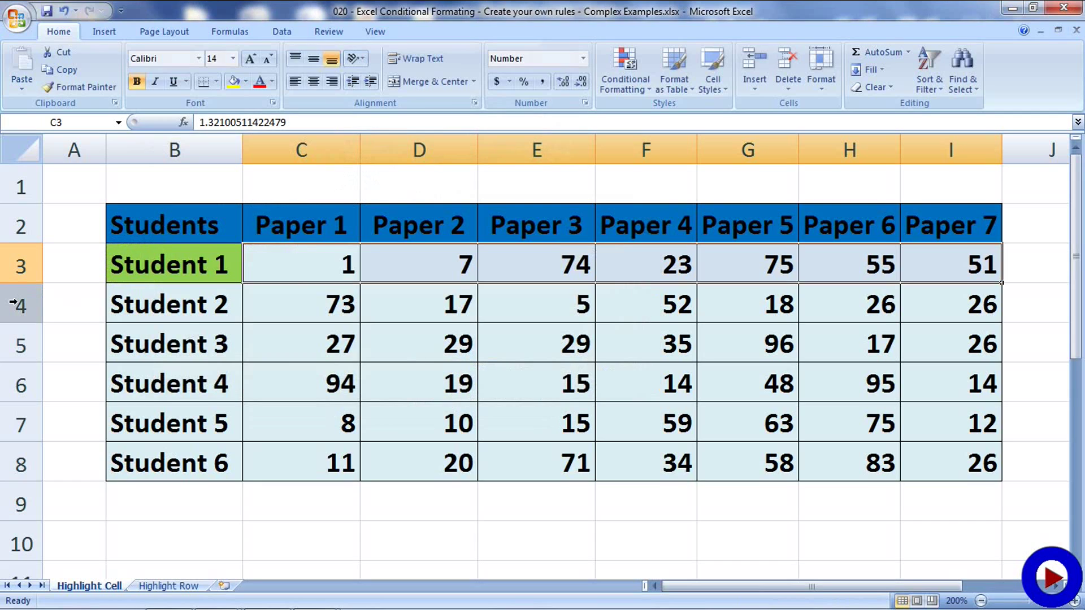
- Copy row 3's formatting onto rows 4 to 8 with Format Painter
{"action": "left_click", "coordinate": [5, 265]}
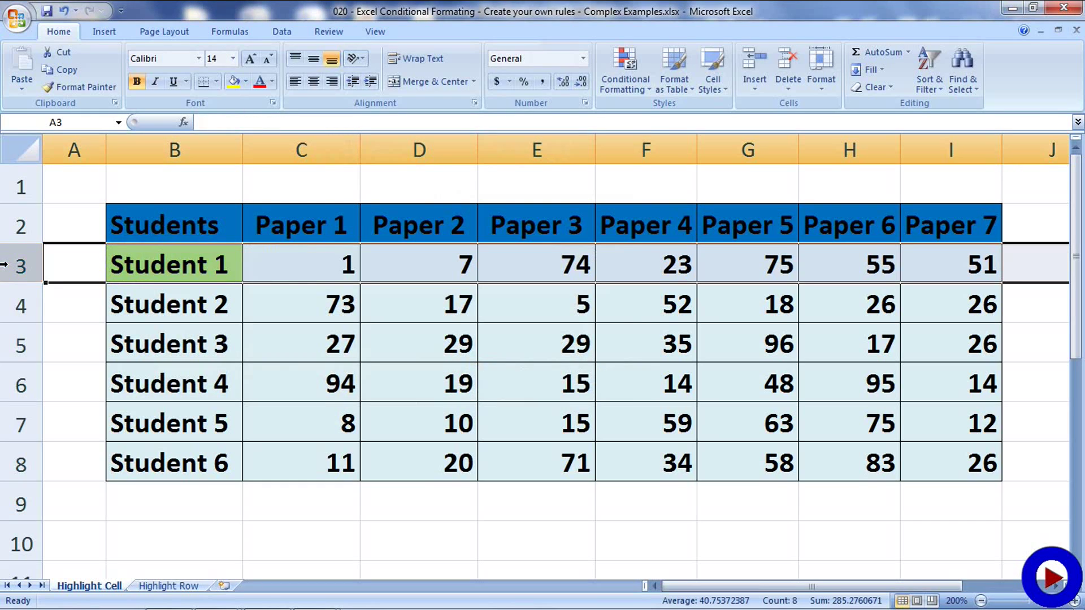
{"action": "left_click", "coordinate": [85, 87]}
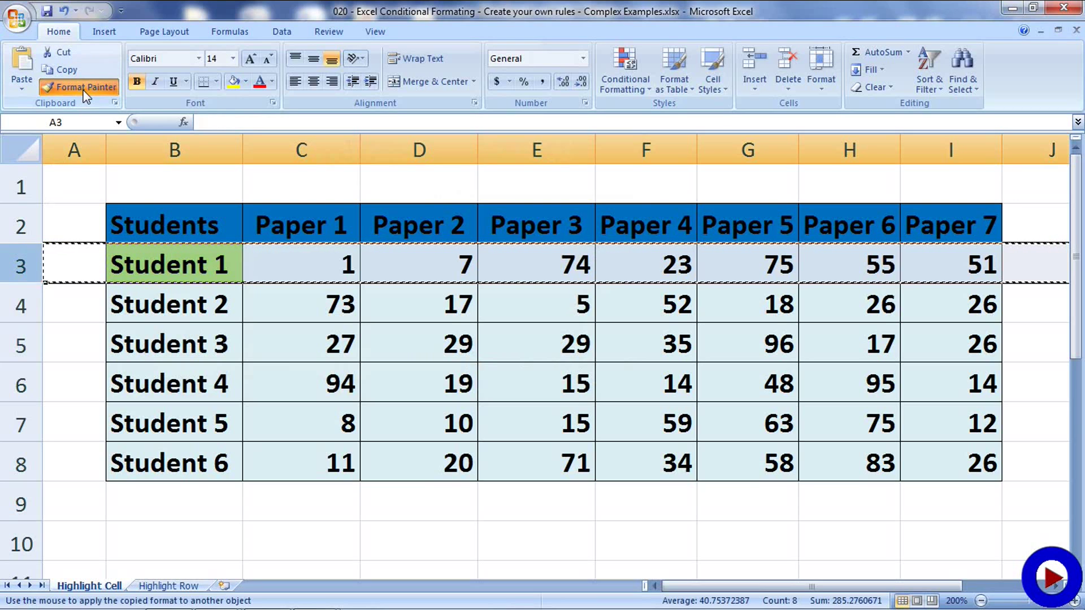
{"action": "left_click", "coordinate": [21, 306]}
{"action": "left_click", "coordinate": [21, 336]}
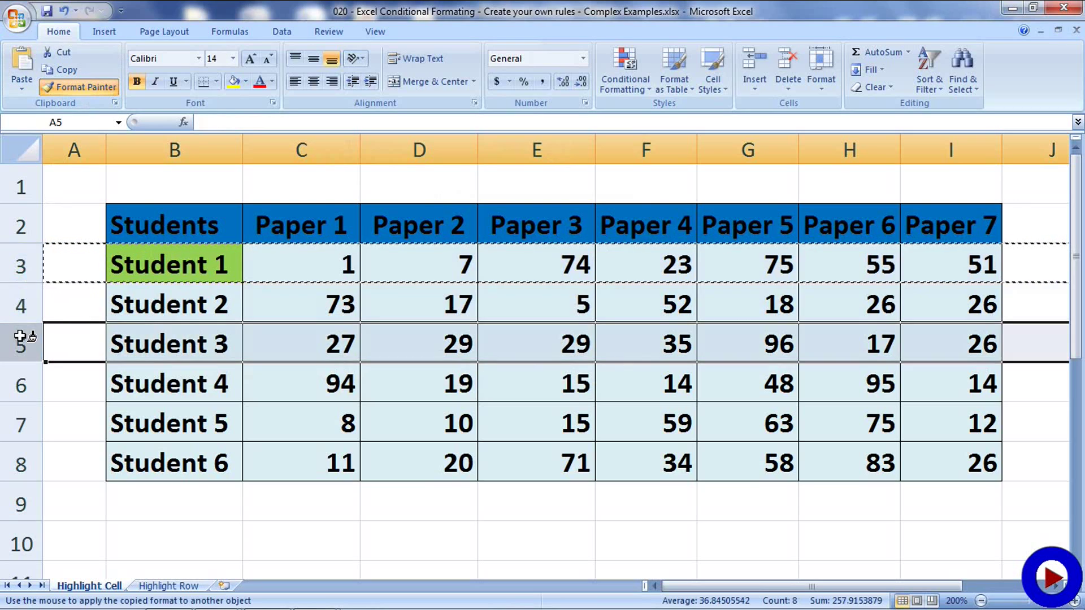
{"action": "left_click", "coordinate": [23, 381]}
{"action": "left_click", "coordinate": [24, 421]}
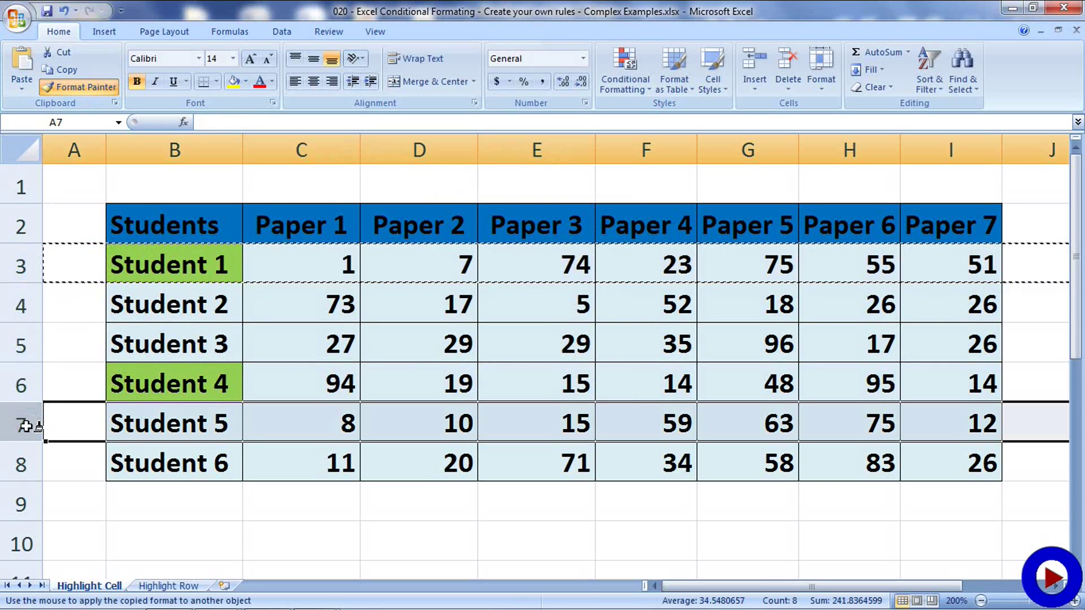
{"action": "left_click", "coordinate": [19, 455]}
{"action": "key", "text": "Escape"}
{"action": "left_click", "coordinate": [172, 459]}
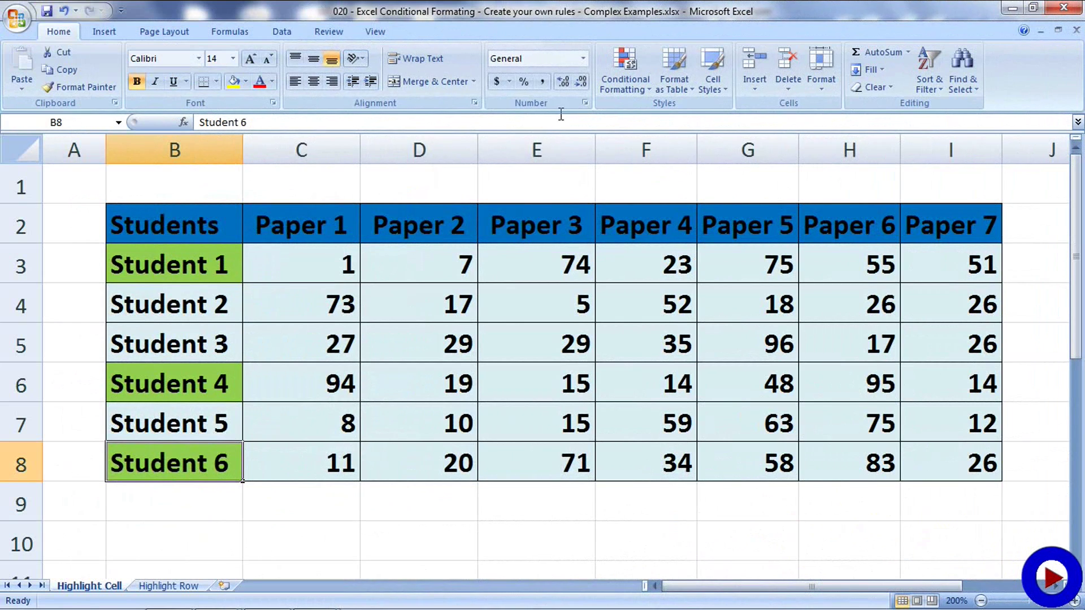
- List all of this worksheet's conditional formatting rules in the Rules Manager
{"action": "left_click", "coordinate": [637, 93]}
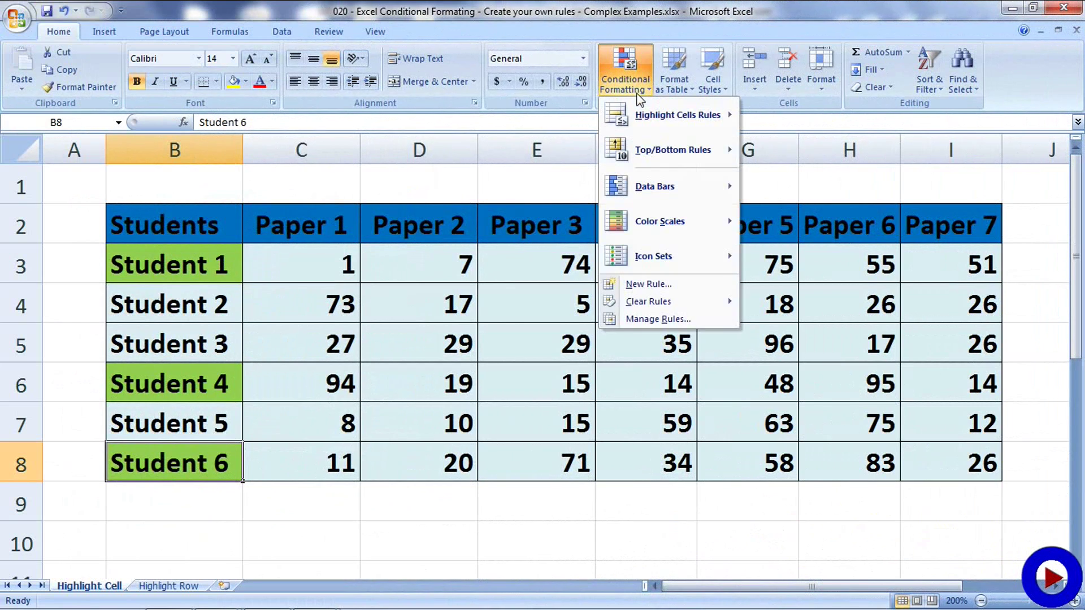
{"action": "left_click", "coordinate": [708, 318]}
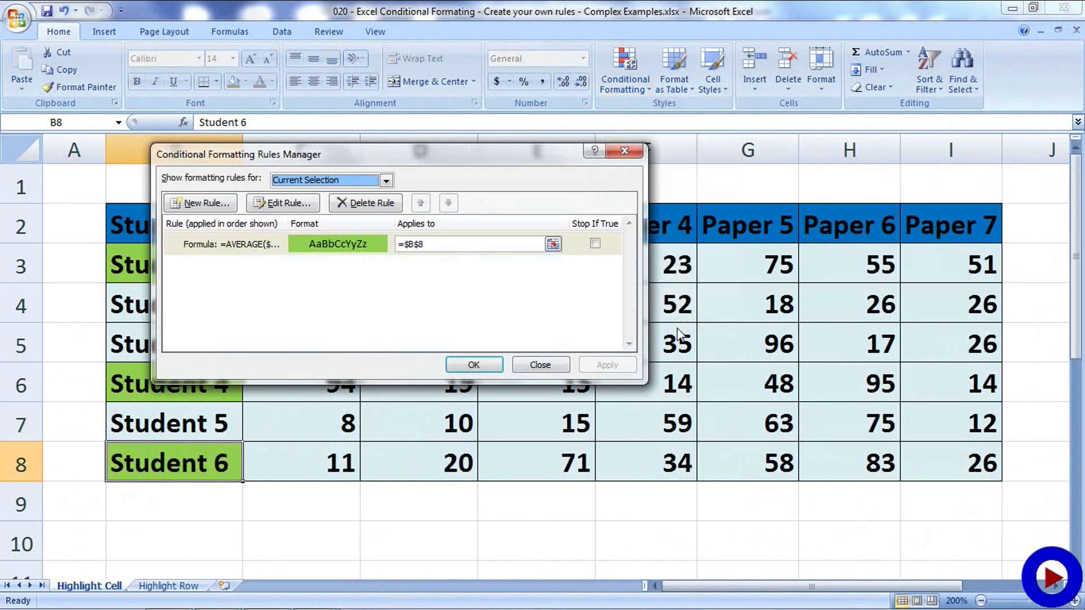
{"action": "left_click", "coordinate": [386, 180]}
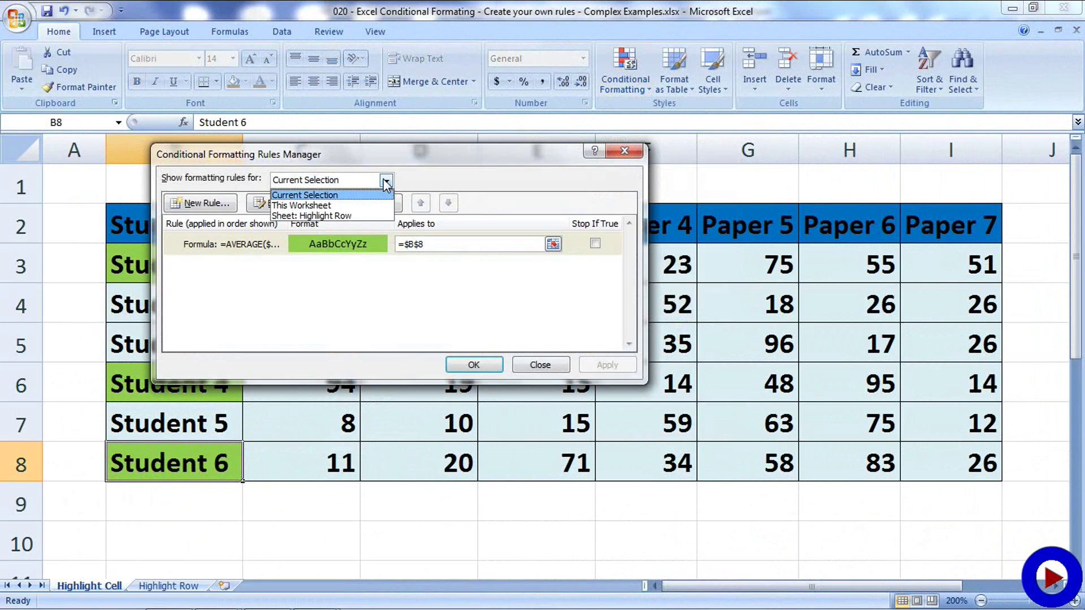
{"action": "left_click", "coordinate": [378, 209]}
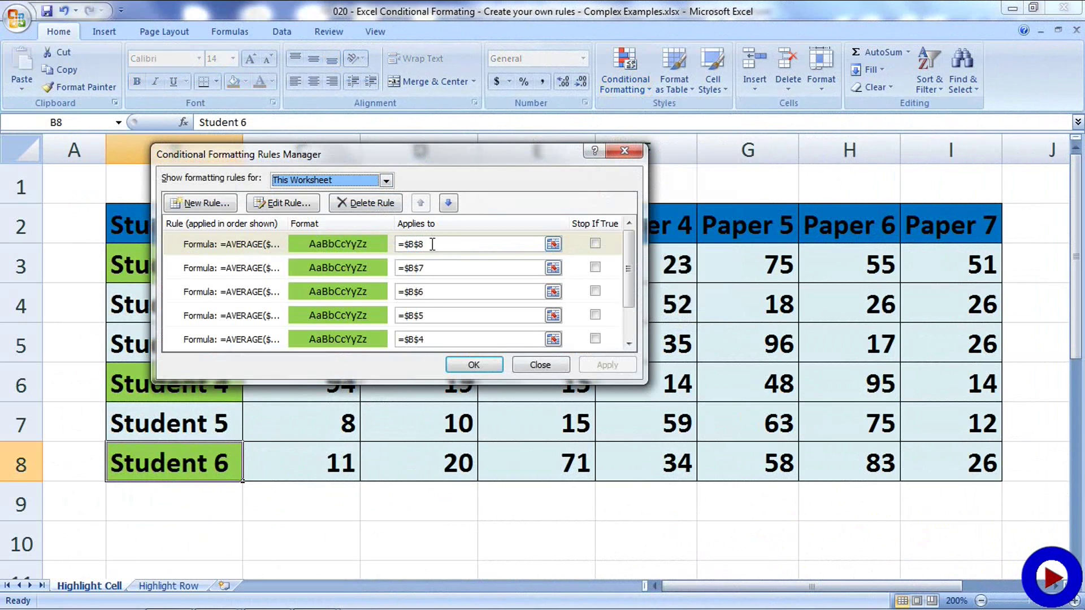
- Widen the Applies to ranges for rows 8, 7 and 6 to span columns B to I
{"action": "left_click_drag", "start_coordinate": [432, 244], "coordinate": [392, 244]}
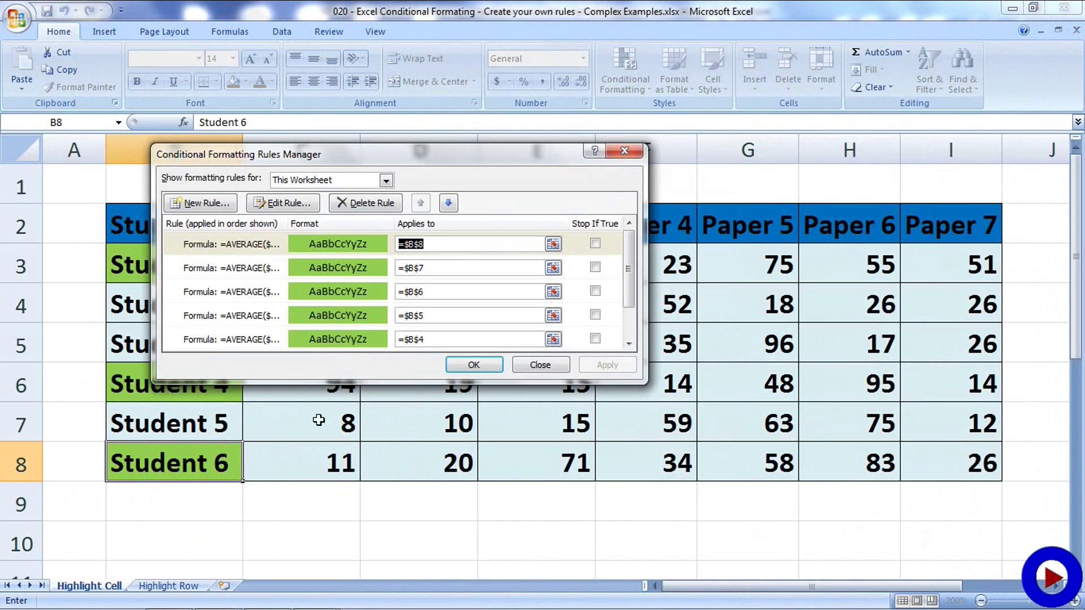
{"action": "left_click_drag", "start_coordinate": [161, 459], "coordinate": [935, 451]}
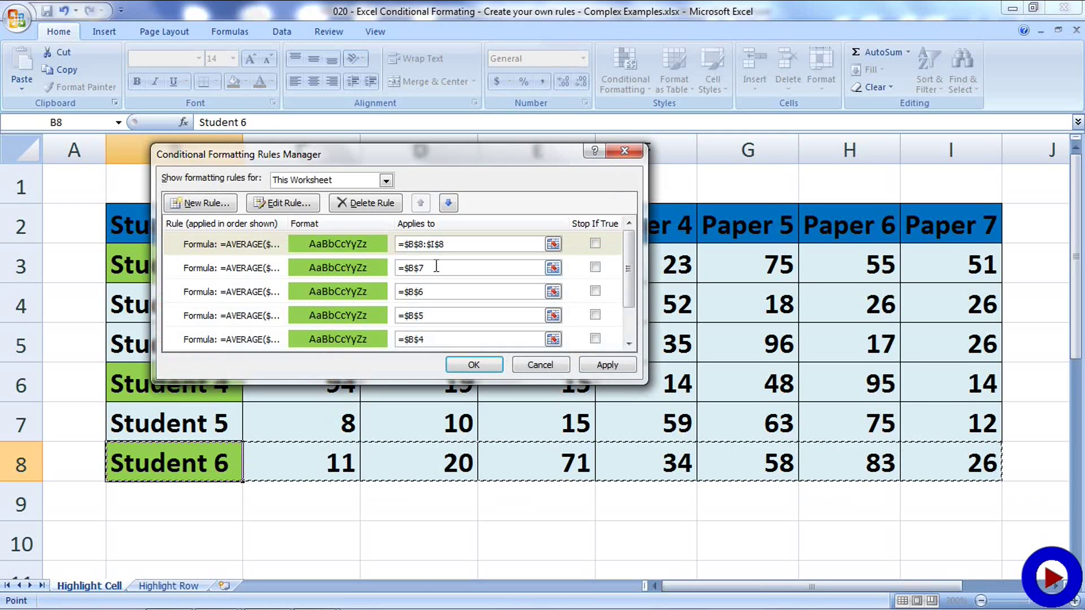
{"action": "left_click", "coordinate": [436, 266]}
{"action": "left_click_drag", "start_coordinate": [436, 266], "coordinate": [399, 269]}
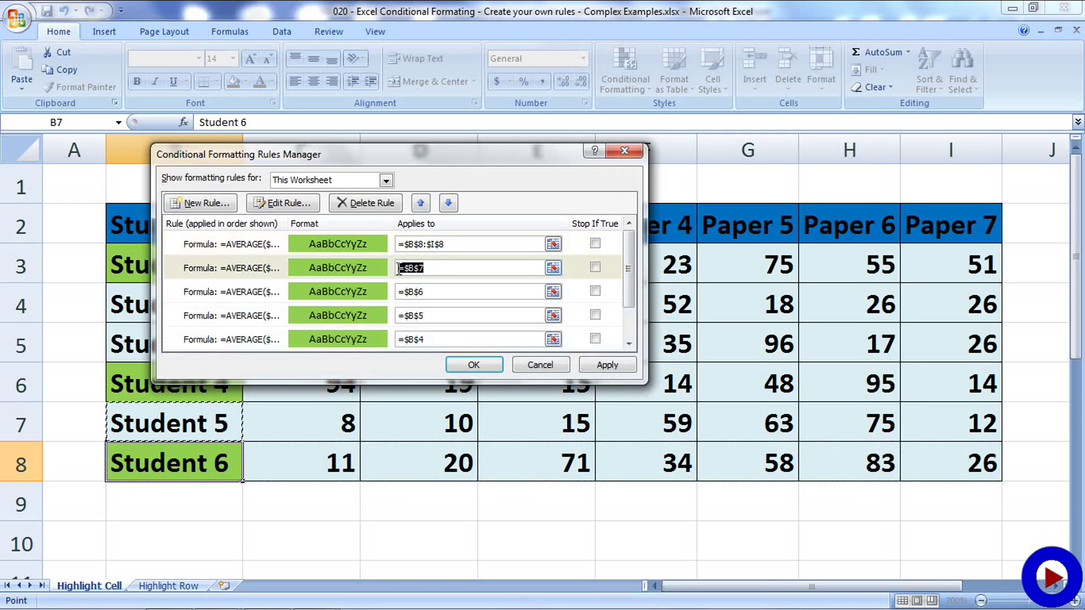
{"action": "left_click_drag", "start_coordinate": [176, 420], "coordinate": [951, 413]}
{"action": "left_click_drag", "start_coordinate": [427, 292], "coordinate": [391, 291]}
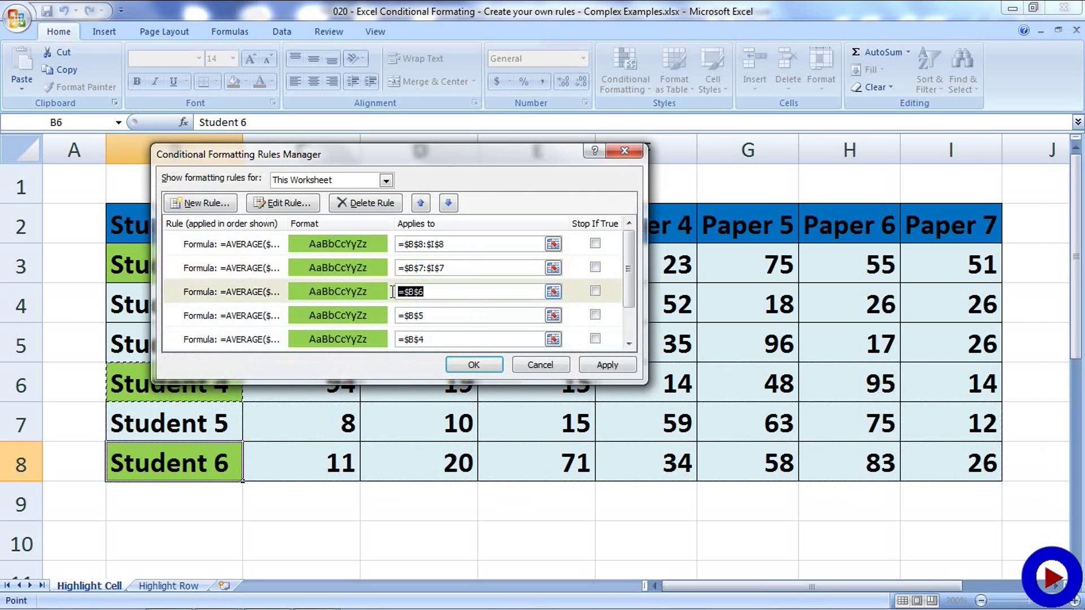
{"action": "left_click_drag", "start_coordinate": [176, 389], "coordinate": [951, 385]}
- Widen the ranges for rows 5, 4 and 3 to B:I and apply the changes
{"action": "left_click_drag", "start_coordinate": [434, 315], "coordinate": [398, 316]}
{"action": "left_click_drag", "start_coordinate": [127, 335], "coordinate": [925, 342]}
{"action": "left_click_drag", "start_coordinate": [431, 339], "coordinate": [396, 339]}
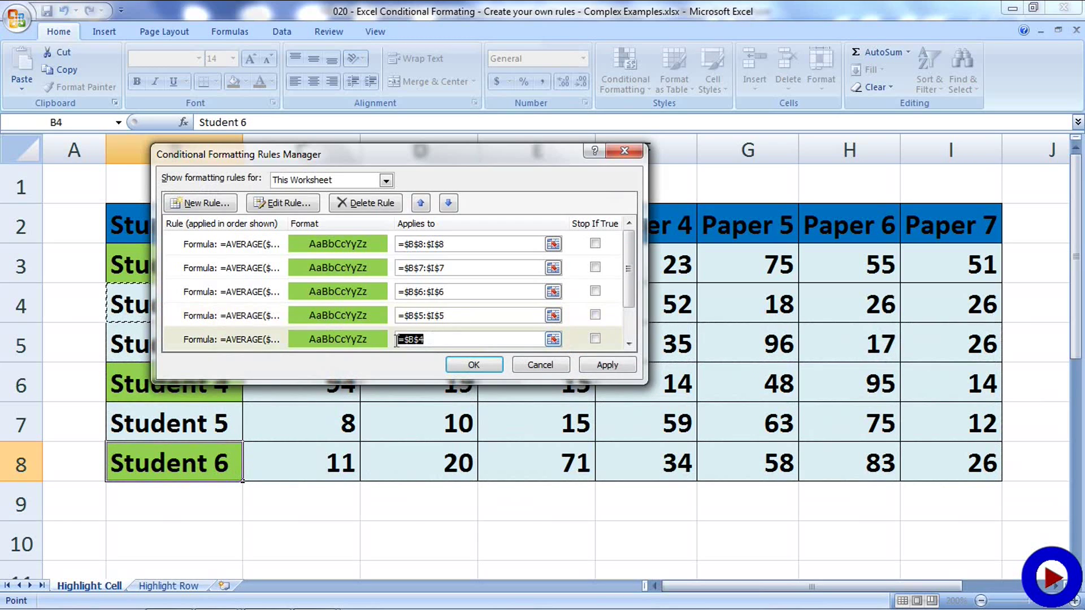
{"action": "left_click_drag", "start_coordinate": [116, 307], "coordinate": [954, 305]}
{"action": "left_click", "coordinate": [629, 344]}
{"action": "left_click", "coordinate": [629, 344]}
{"action": "left_click_drag", "start_coordinate": [428, 326], "coordinate": [397, 326]}
{"action": "left_click_drag", "start_coordinate": [120, 266], "coordinate": [927, 266]}
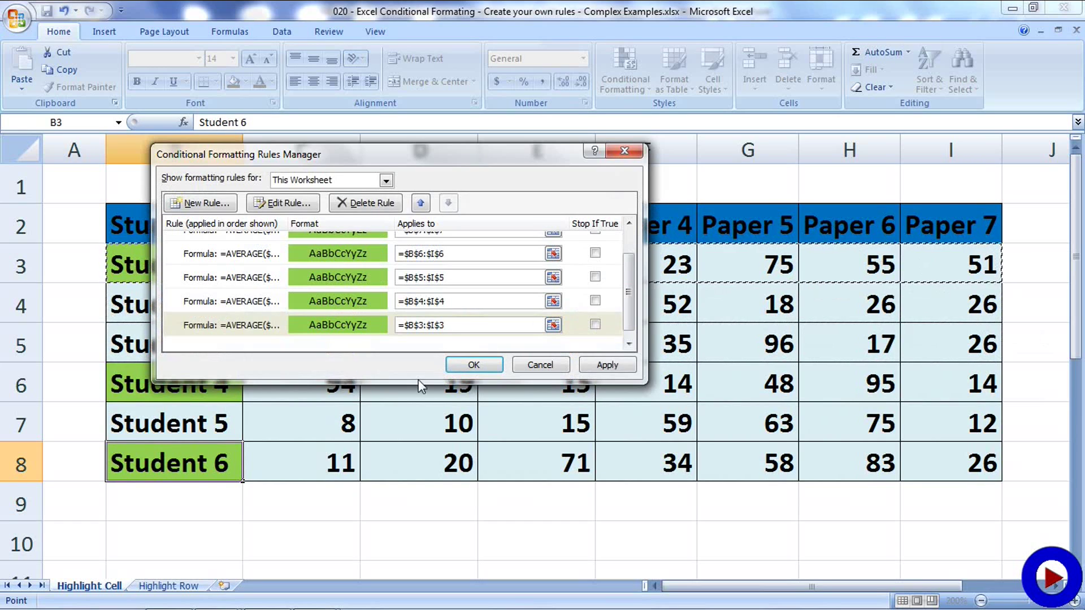
{"action": "left_click", "coordinate": [474, 366]}
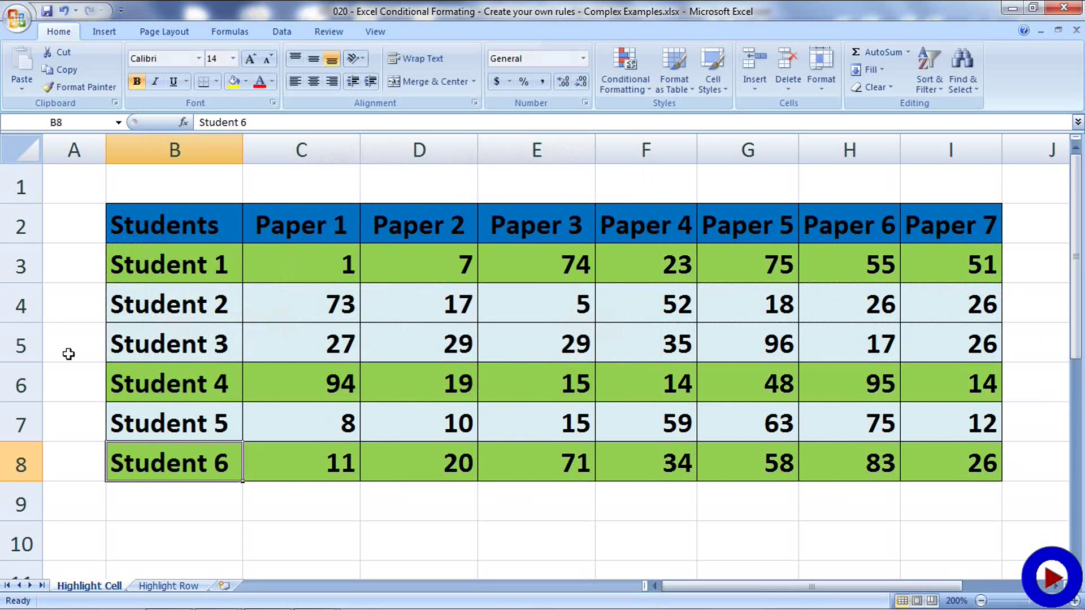